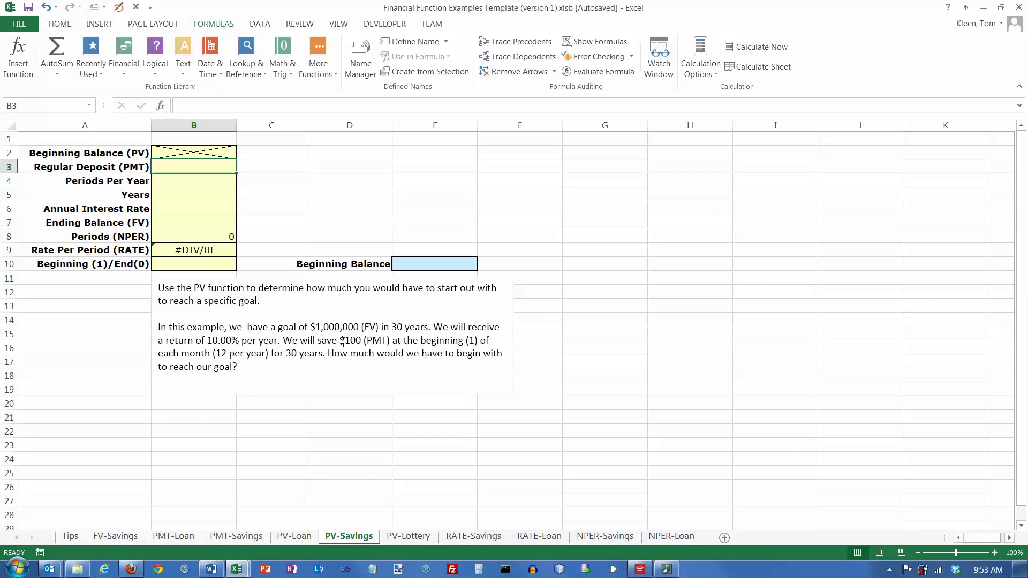
# Enter 100 deposit, 12 periods per year, 30 years, 10% interest and 1,000,000 ending balance in B3:B7
pyautogui.click(348, 341)
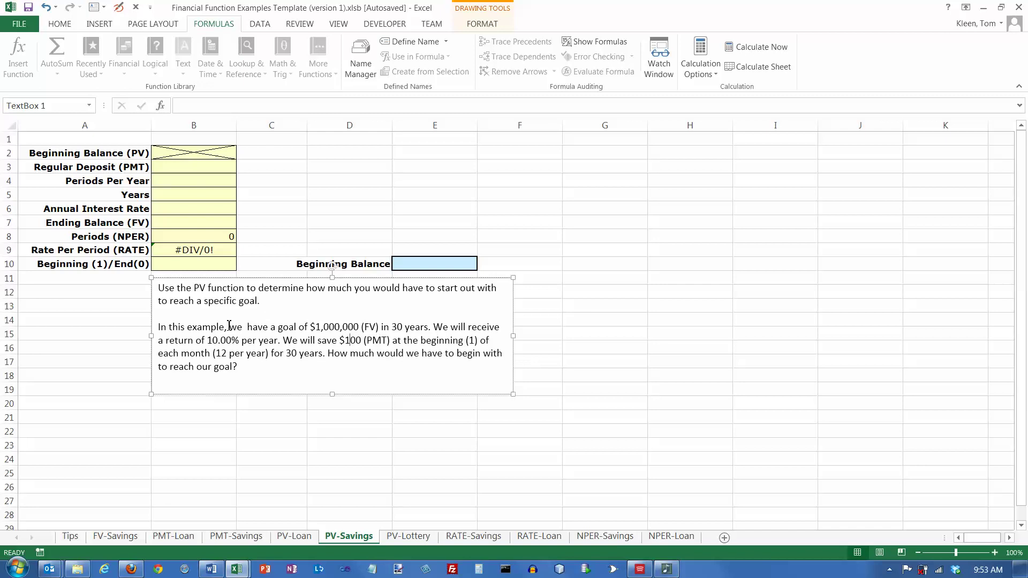
pyautogui.click(177, 170)
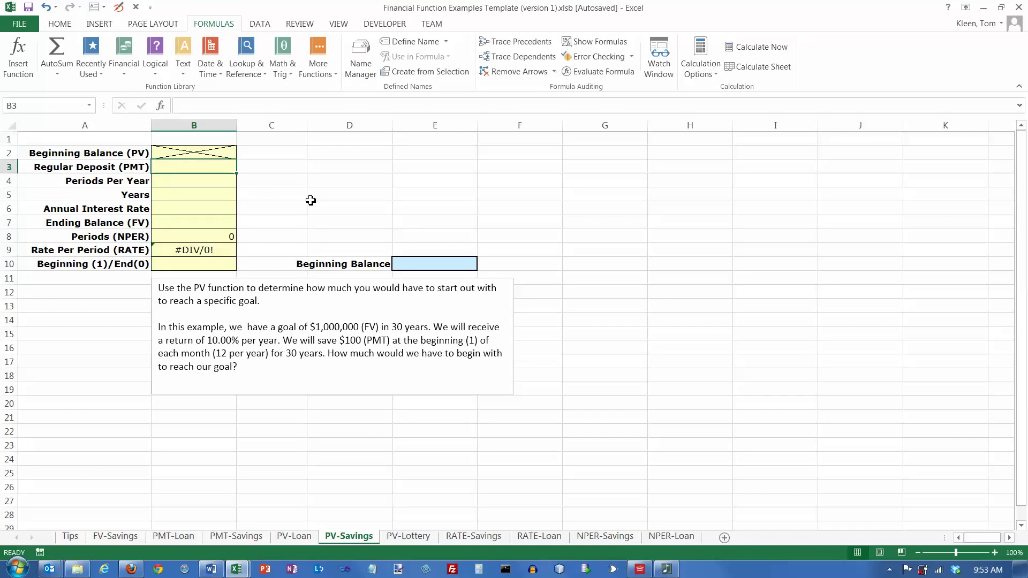
pyautogui.write('100')
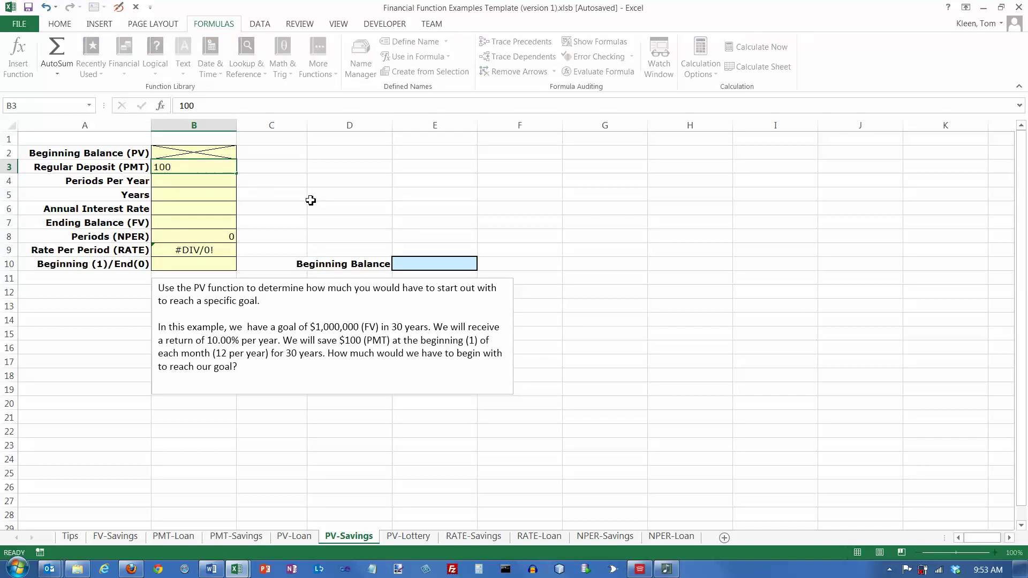
pyautogui.press('Return')
pyautogui.write('12')
pyautogui.press('Return')
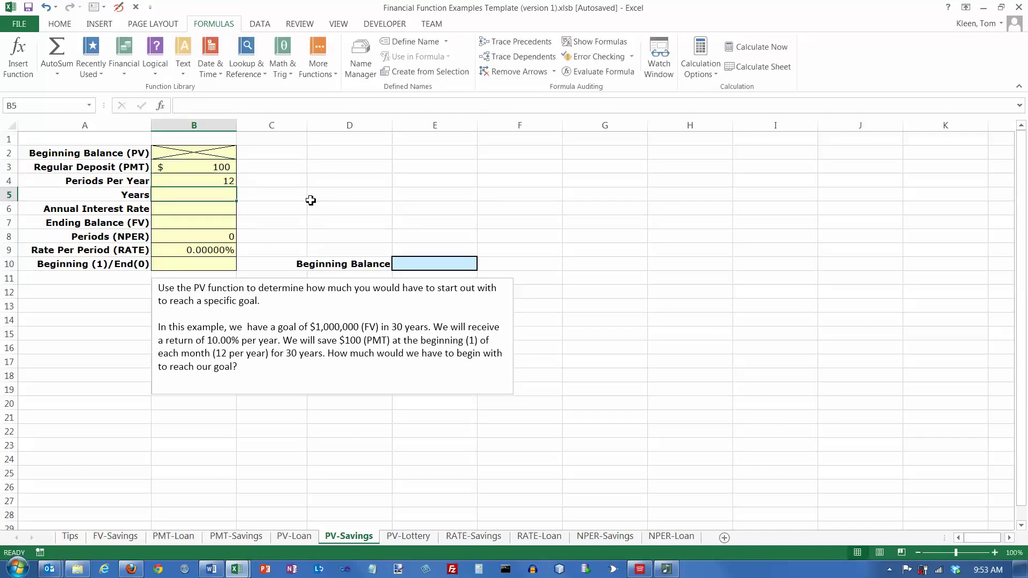
pyautogui.write('30')
pyautogui.press('Return')
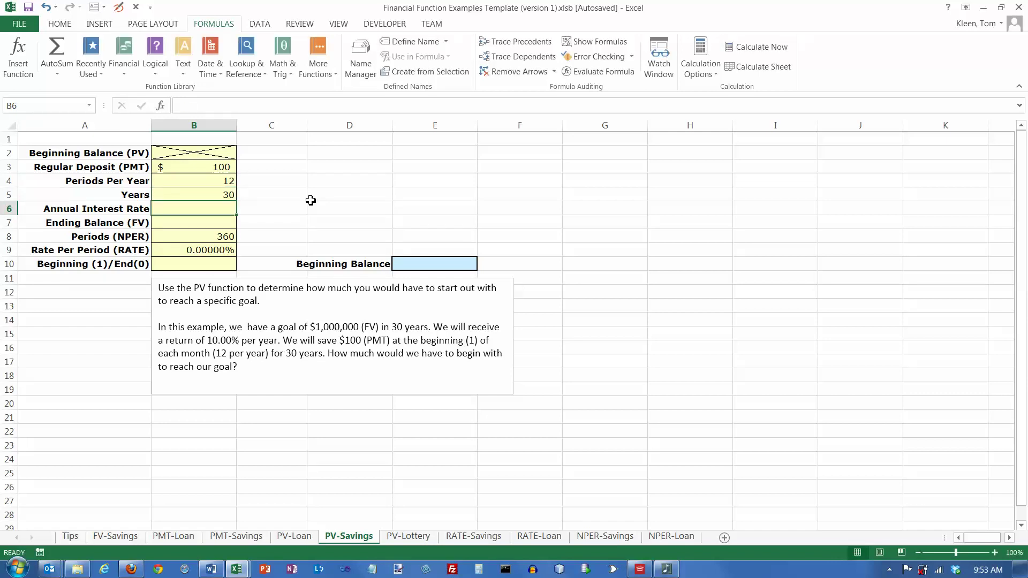
pyautogui.write('10')
pyautogui.press('Return')
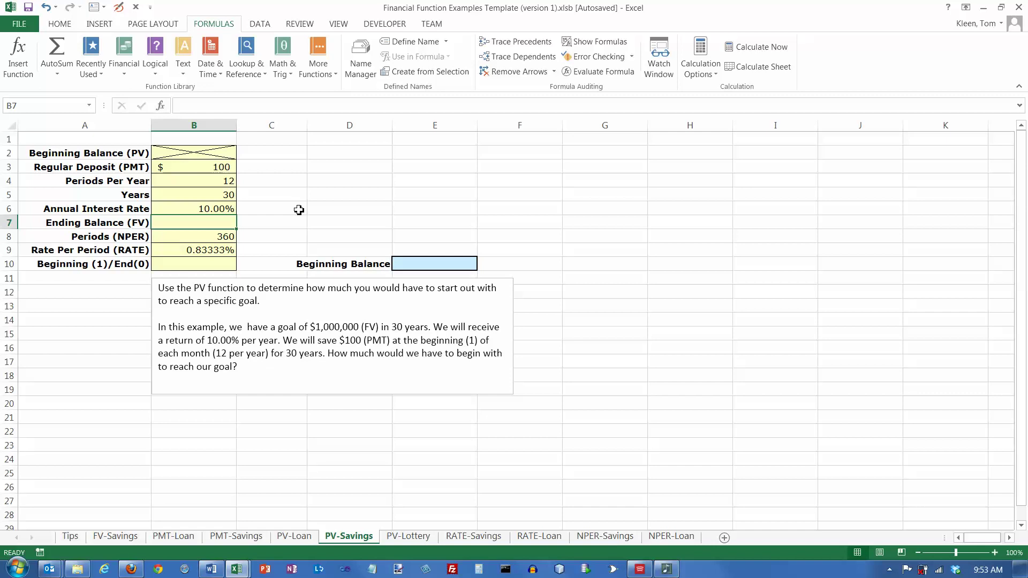
pyautogui.write('1000000')
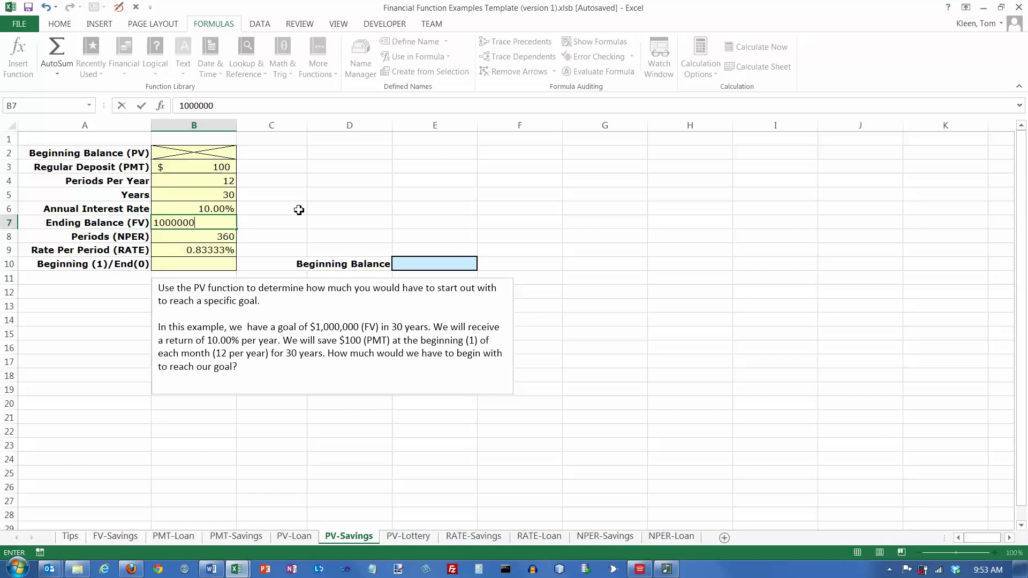
pyautogui.press('Return')
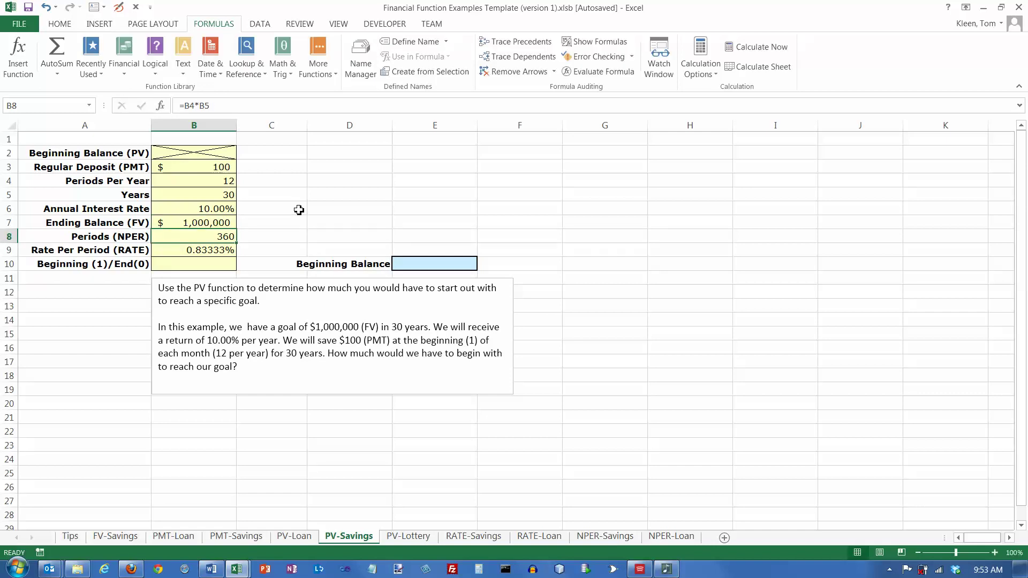
# Set B10 to 1 for beginning-of-period payments and check the NPER and RATE formulas in B8 and B9
pyautogui.click(212, 264)
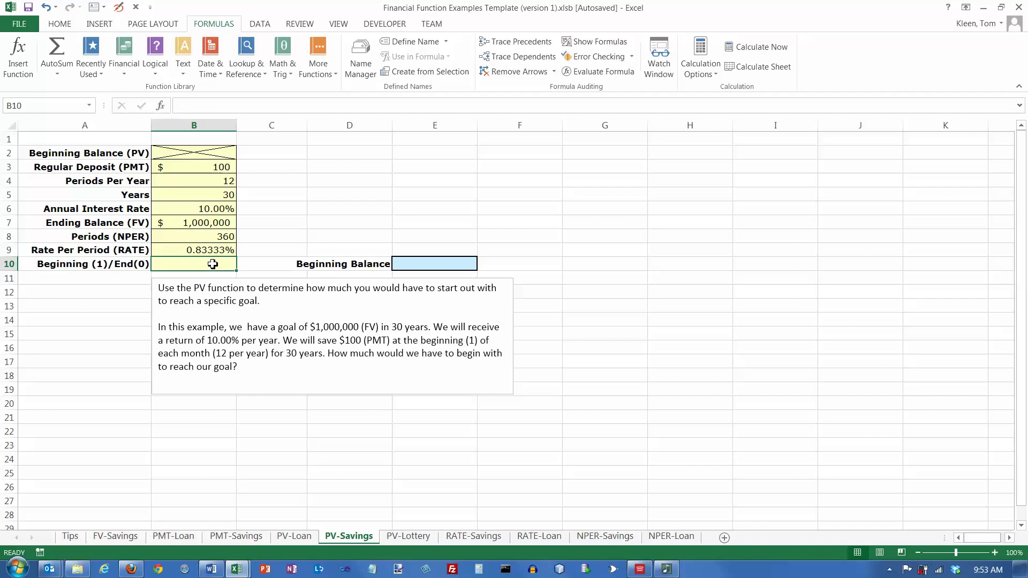
pyautogui.write('1')
pyautogui.press('Return')
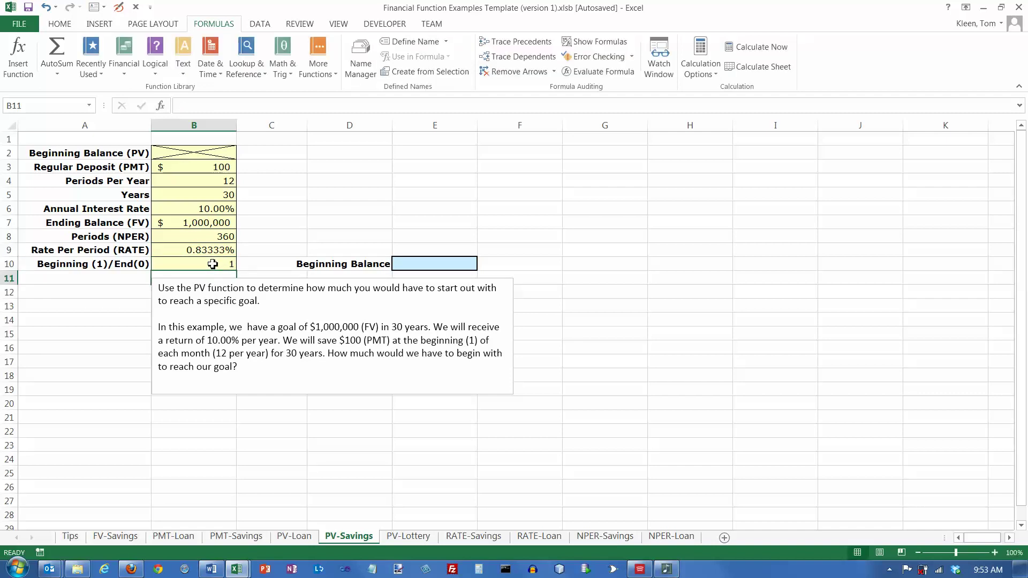
pyautogui.click(224, 237)
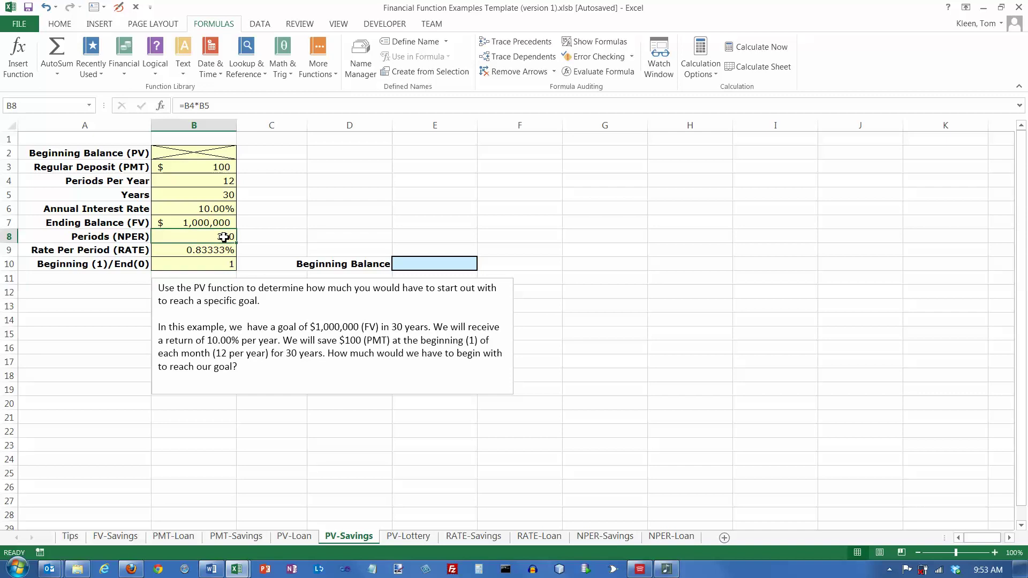
pyautogui.click(198, 249)
pyautogui.click(199, 238)
pyautogui.click(214, 253)
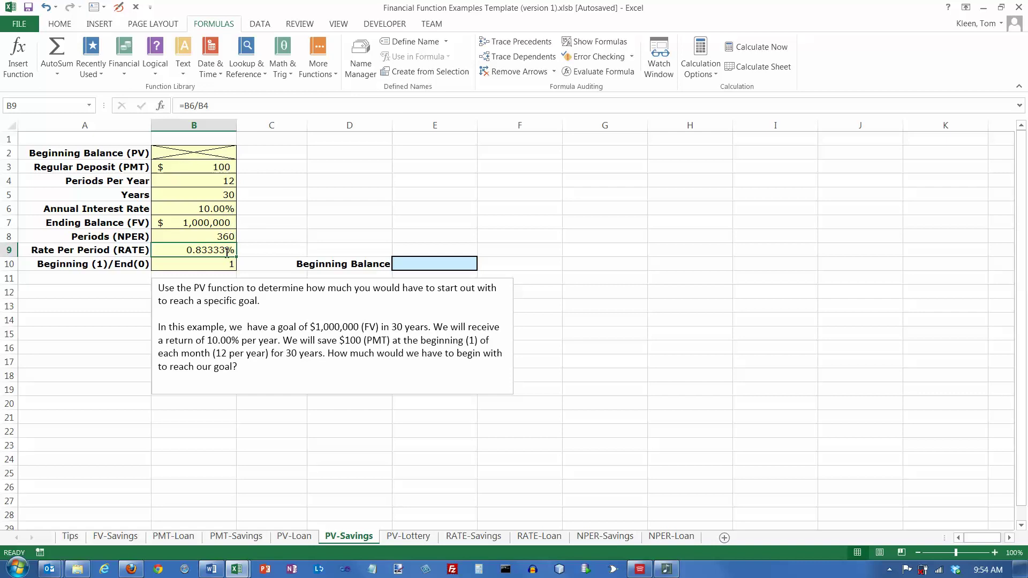
pyautogui.click(417, 265)
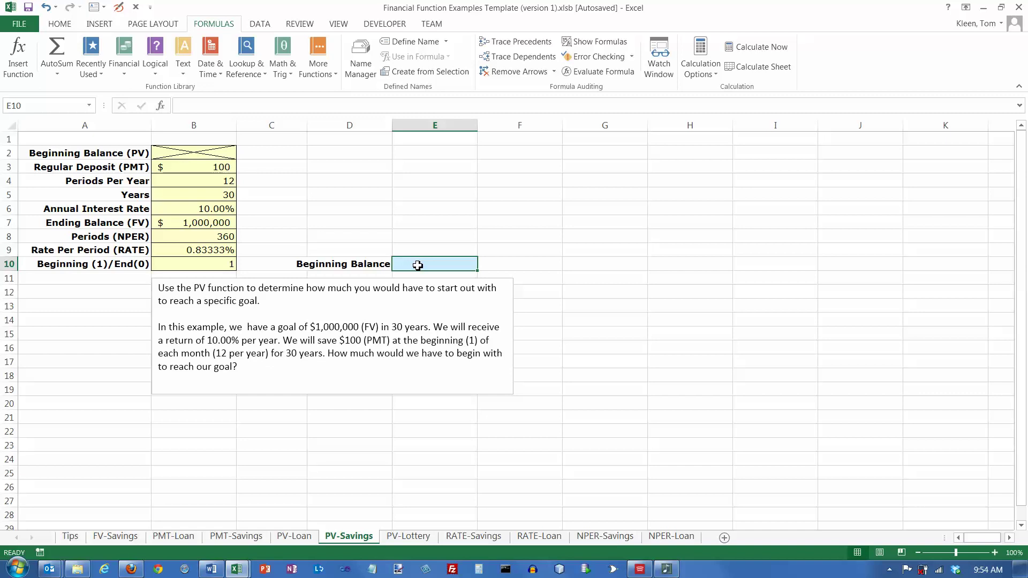
# Start a formula in E10 with = and insert the PV function from the Financial functions list
pyautogui.write('=')
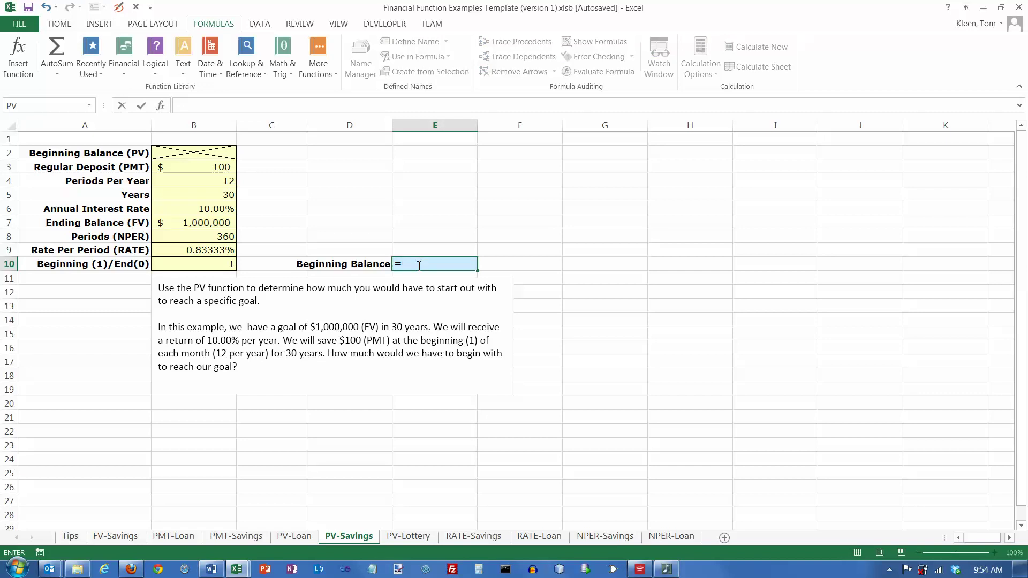
pyautogui.click(128, 84)
pyautogui.scroll(-7, 198, 342)
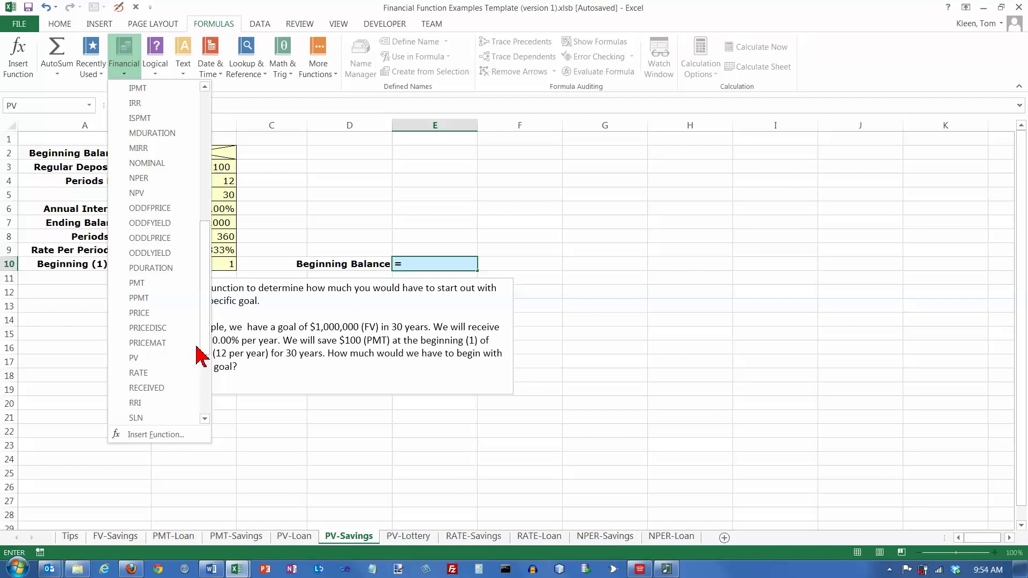
pyautogui.click(160, 358)
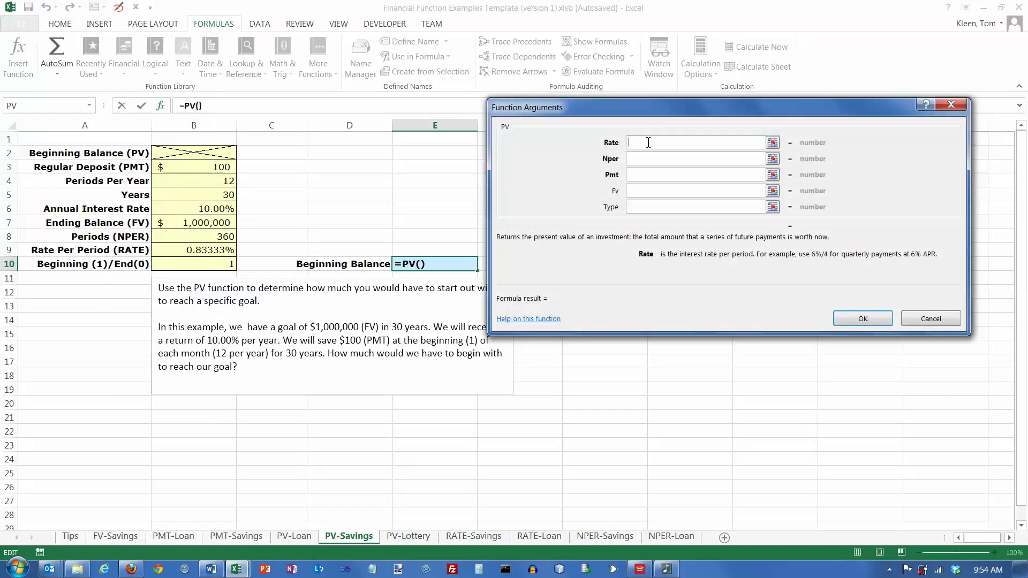
# Complete =PV(B9,B8,-B3,B7,B10) in E10, giving a beginning balance of ($38,919.79)
pyautogui.click(222, 251)
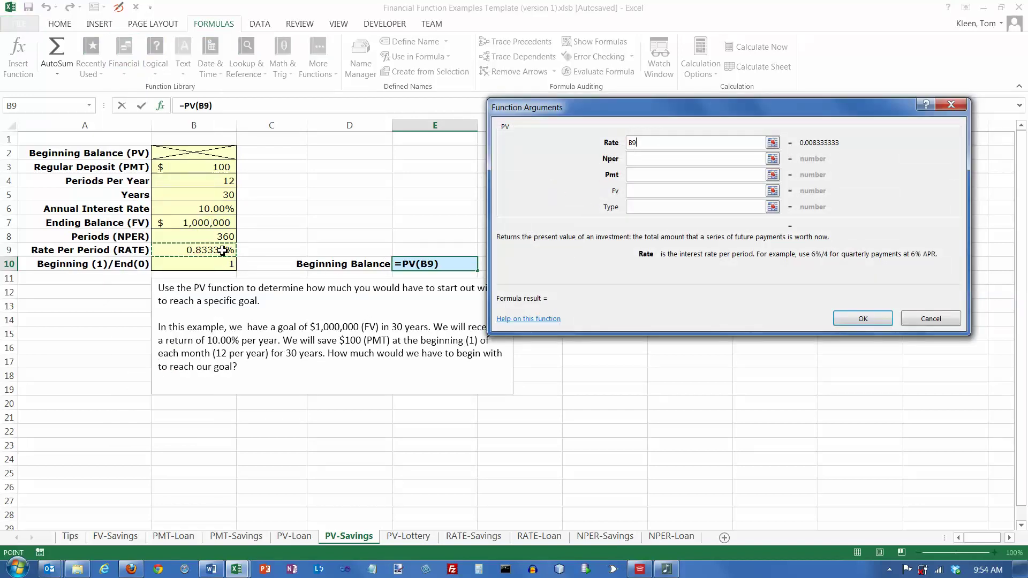
pyautogui.press('Tab')
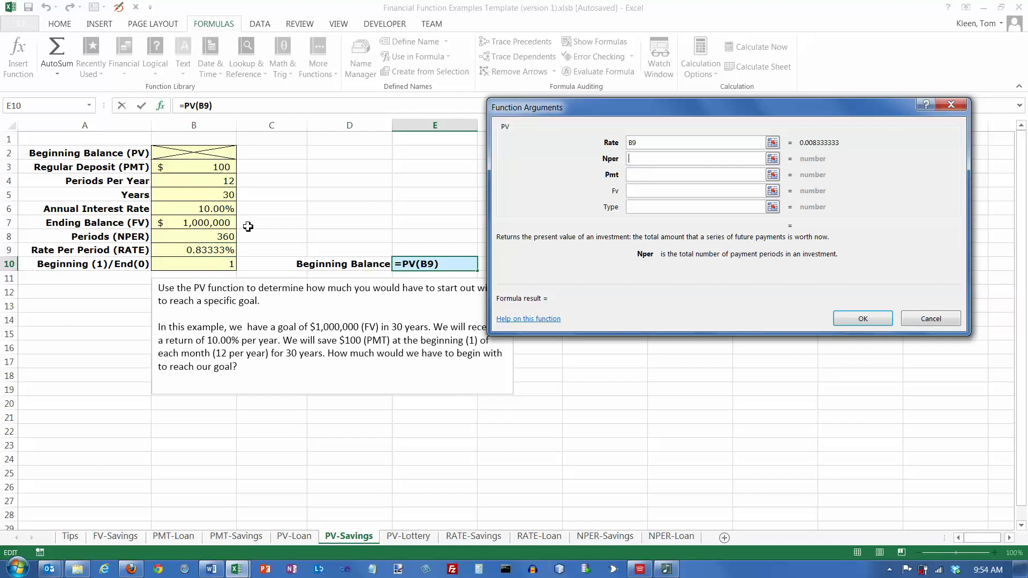
pyautogui.click(224, 236)
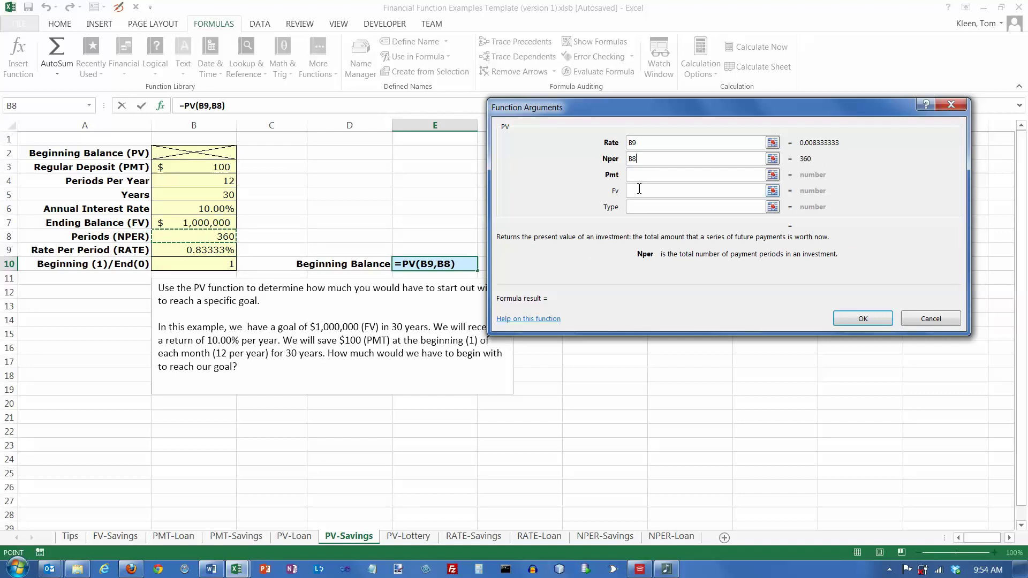
pyautogui.press('Tab')
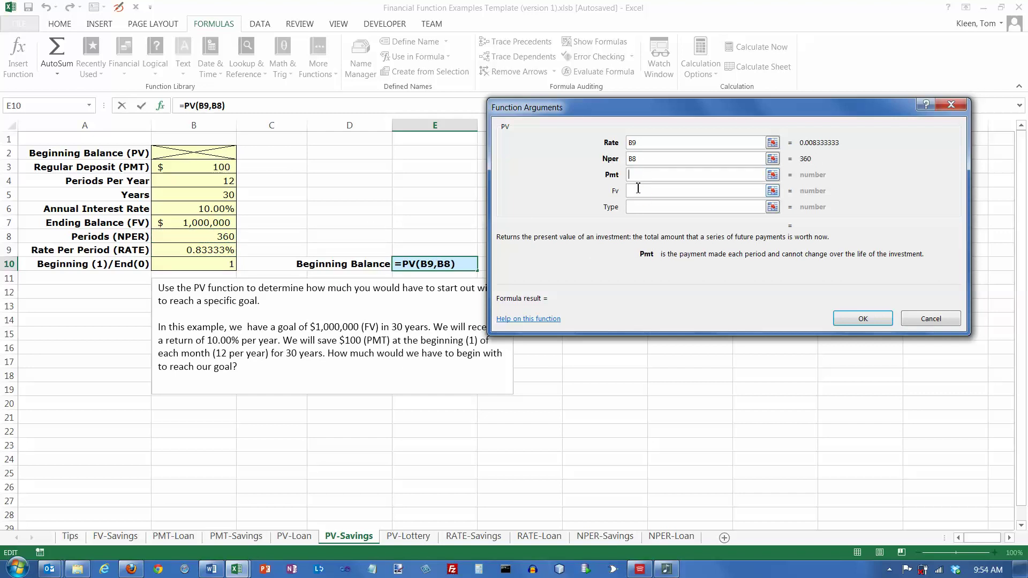
pyautogui.write('-')
pyautogui.click(221, 168)
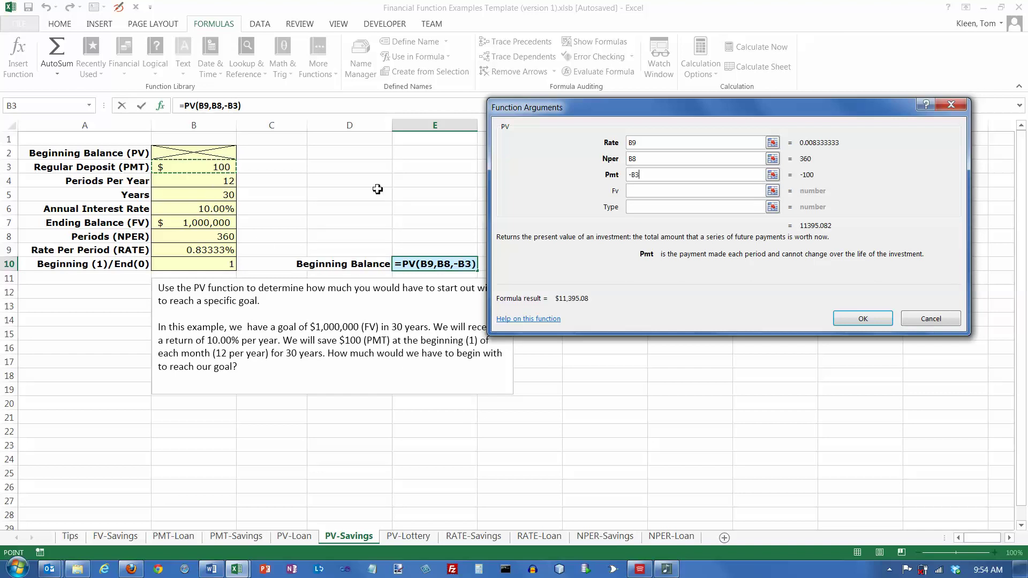
pyautogui.press('Tab')
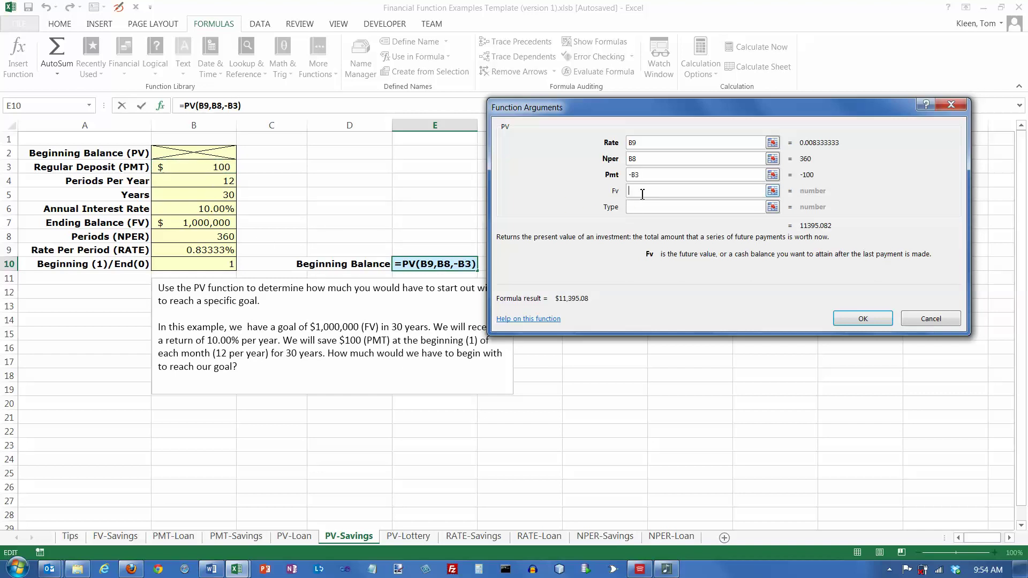
pyautogui.click(222, 222)
pyautogui.press('Tab')
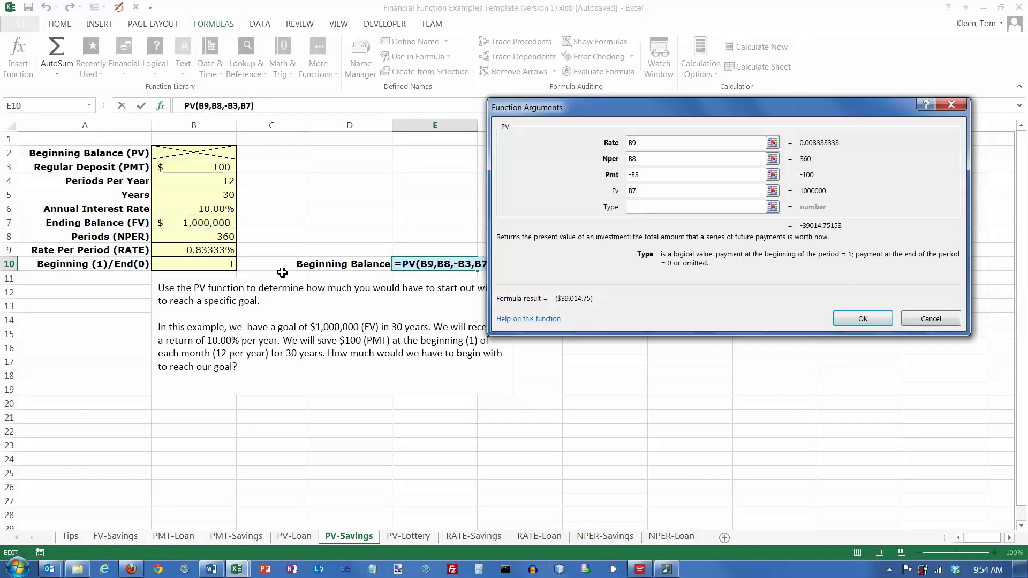
pyautogui.click(218, 265)
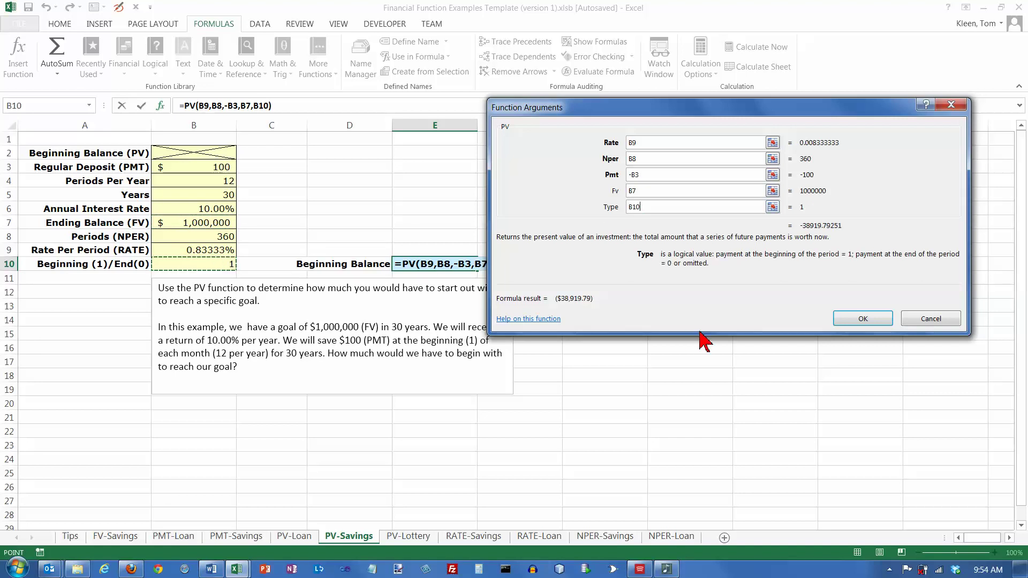
pyautogui.click(860, 320)
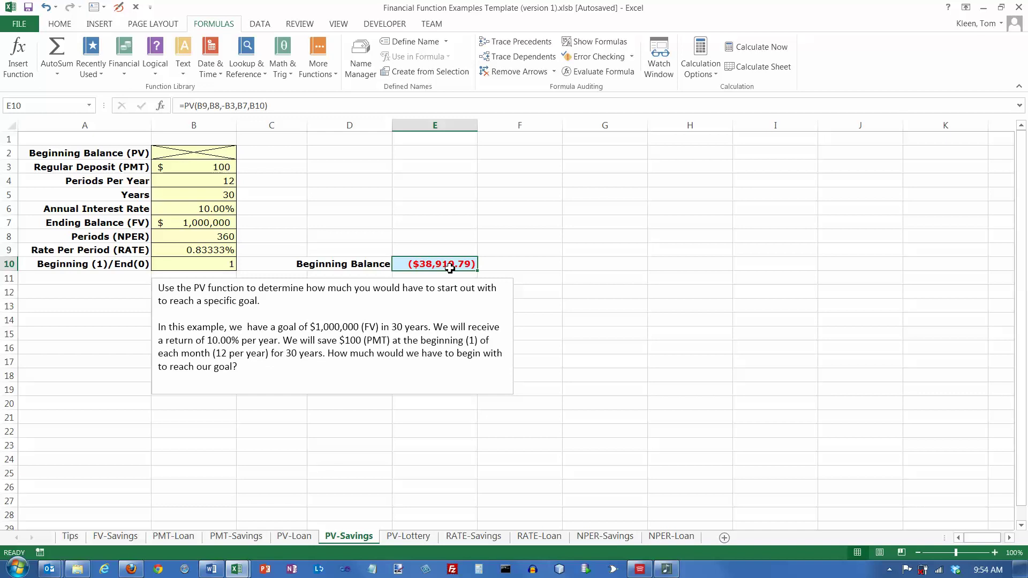
pyautogui.click(230, 169)
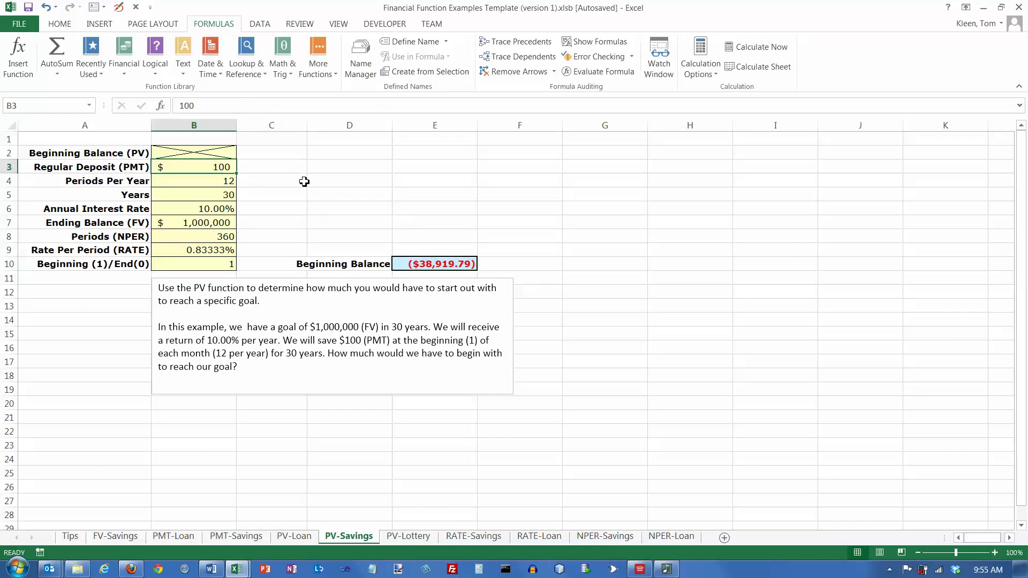
# Change the regular deposit in B3 successively to 200, 300, 400 and 500
pyautogui.write('200')
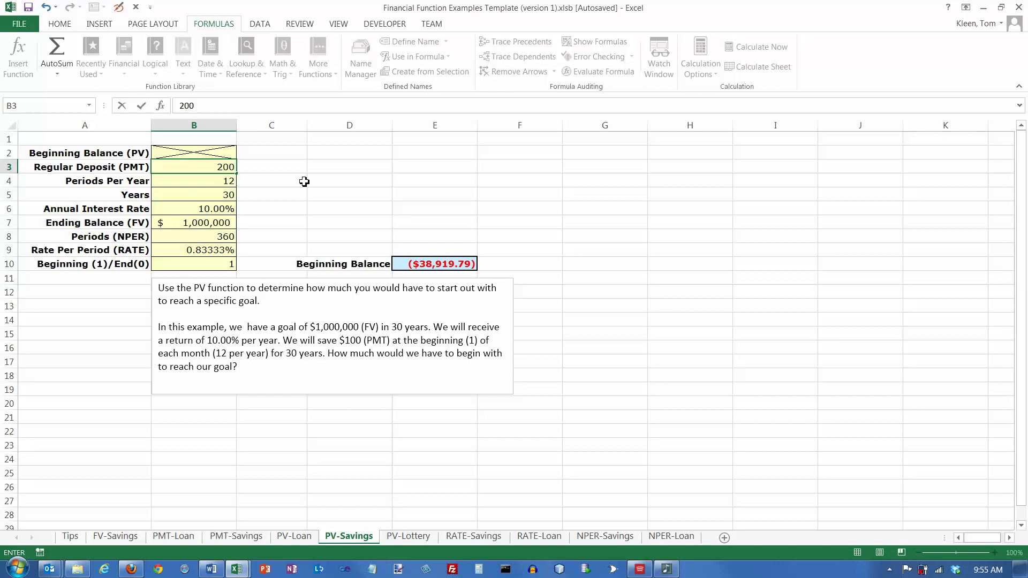
pyautogui.press('Return')
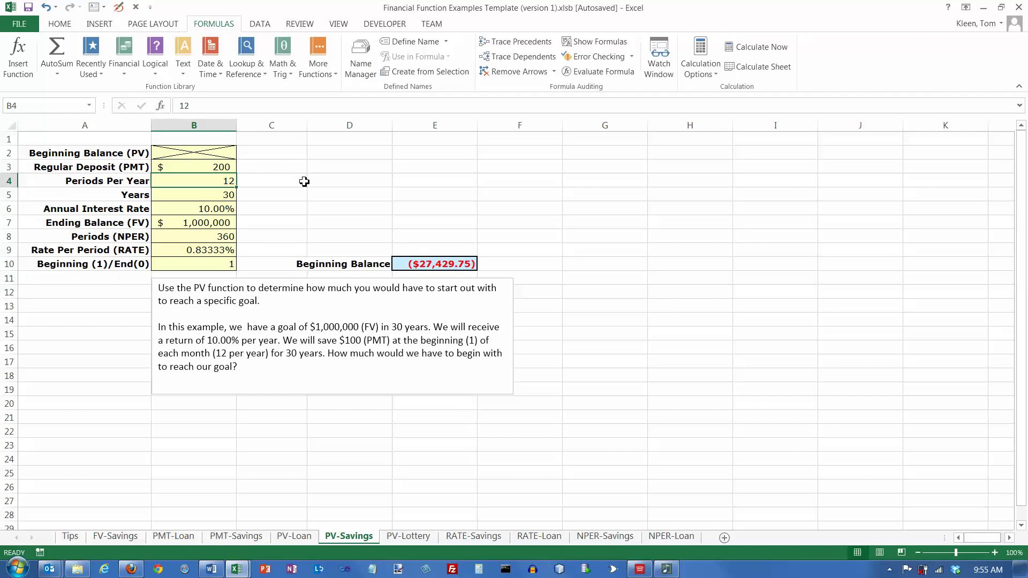
pyautogui.press('Up')
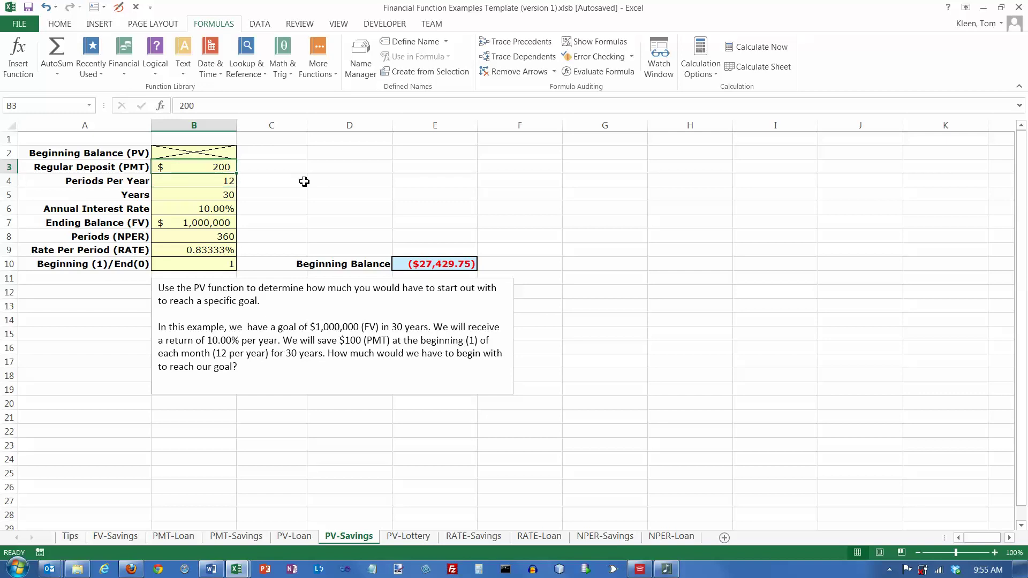
pyautogui.write('300')
pyautogui.press('Return')
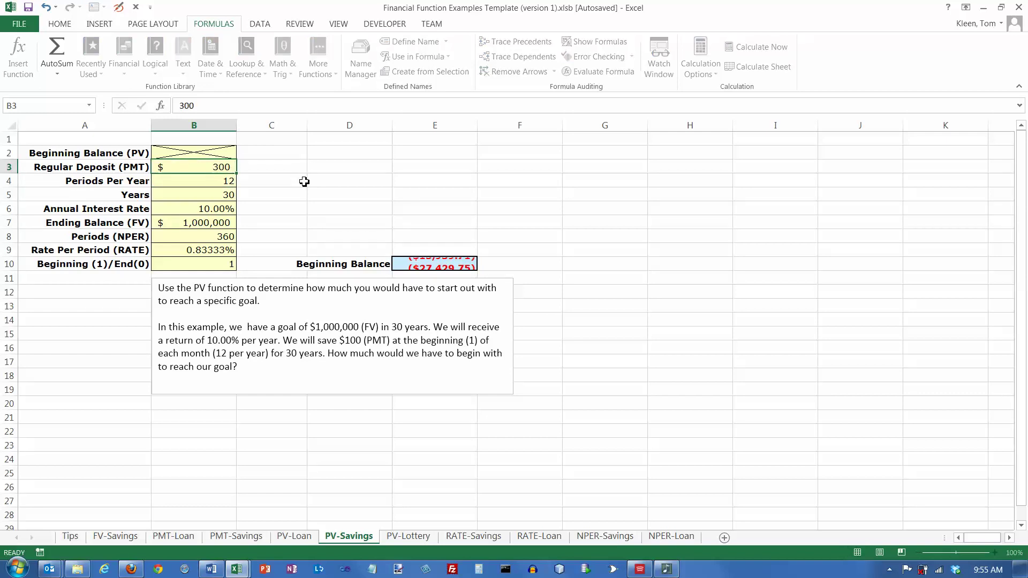
pyautogui.press('Up')
pyautogui.write('400')
pyautogui.hotkey('ctrl', 'Return')
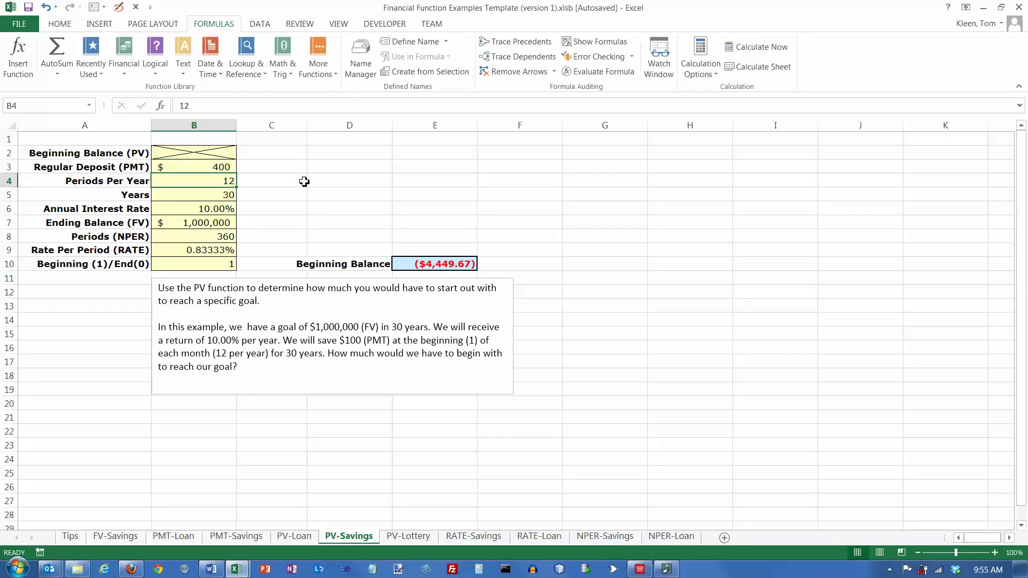
pyautogui.press('Up')
pyautogui.write('500')
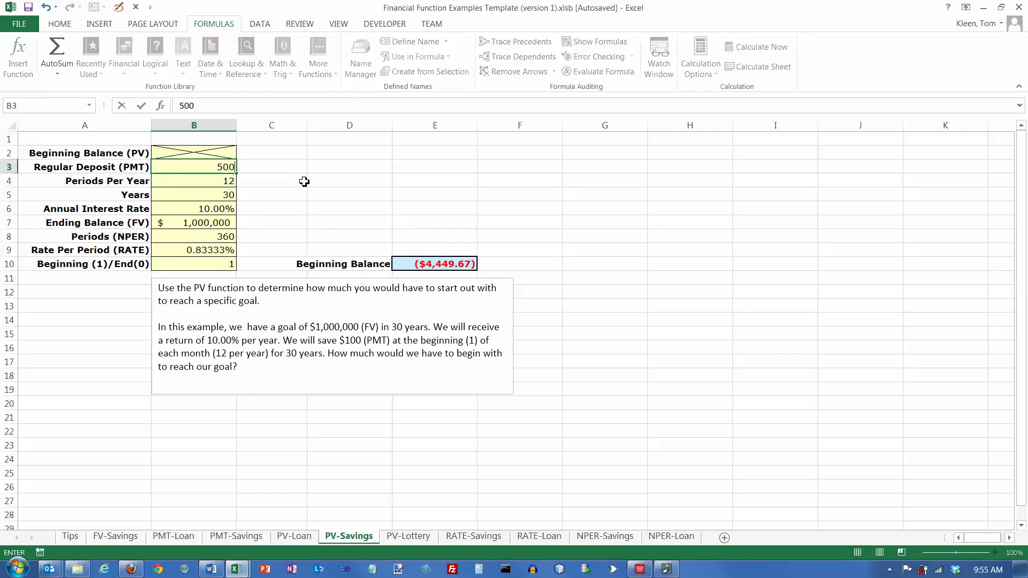
pyautogui.press('Return')
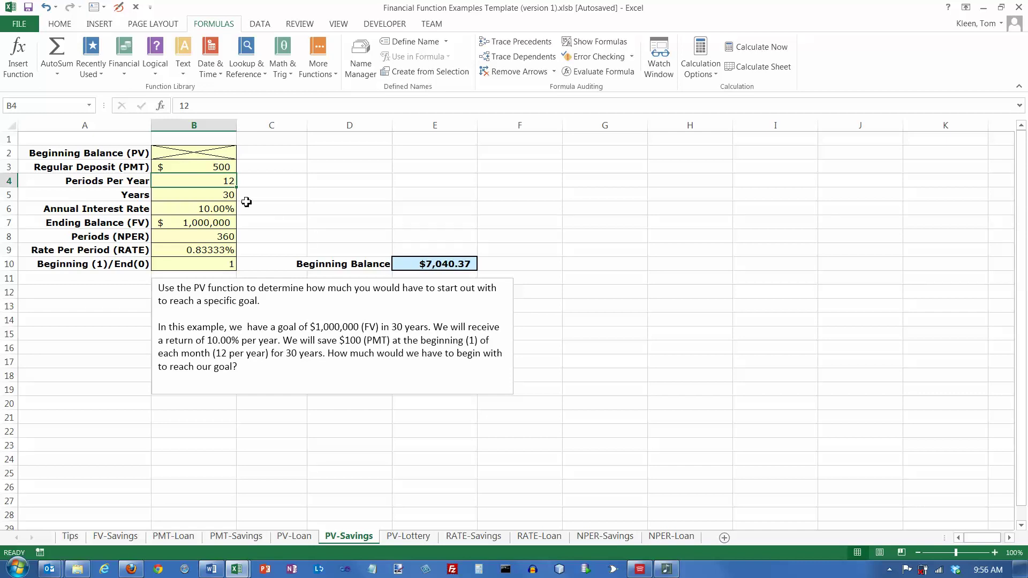
pyautogui.click(227, 168)
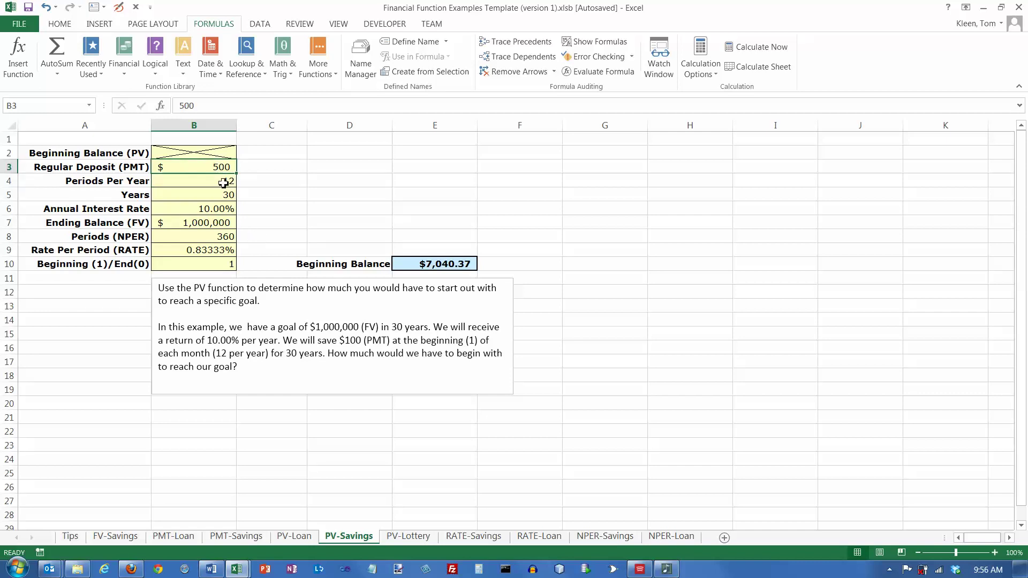